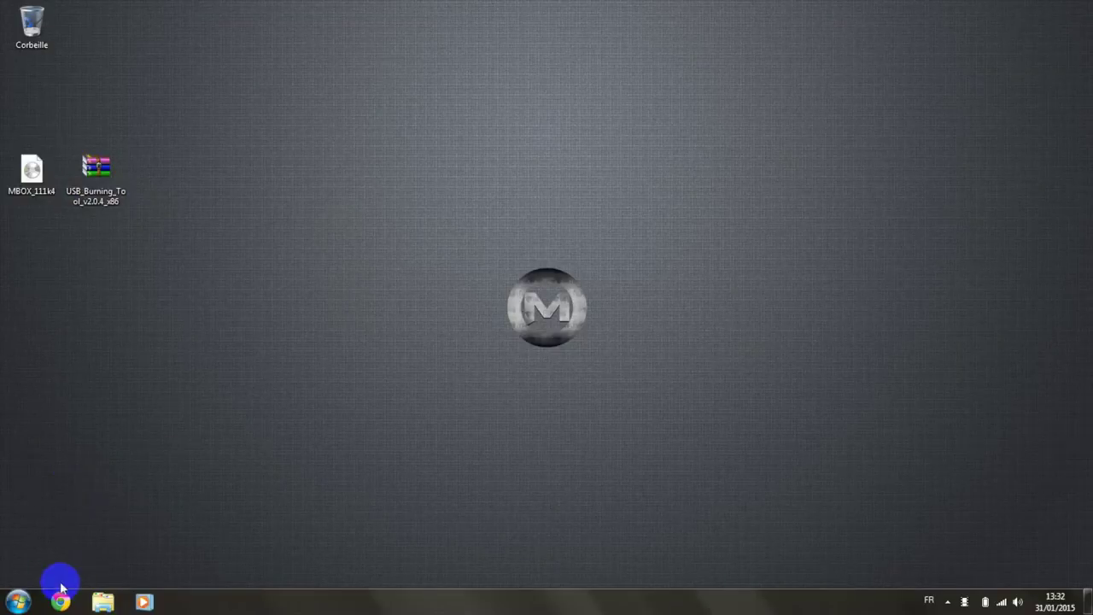
# Step: Open Chrome, search Google for moborobo and open the official MoboRobo website from the results
pyautogui.click(60, 602)
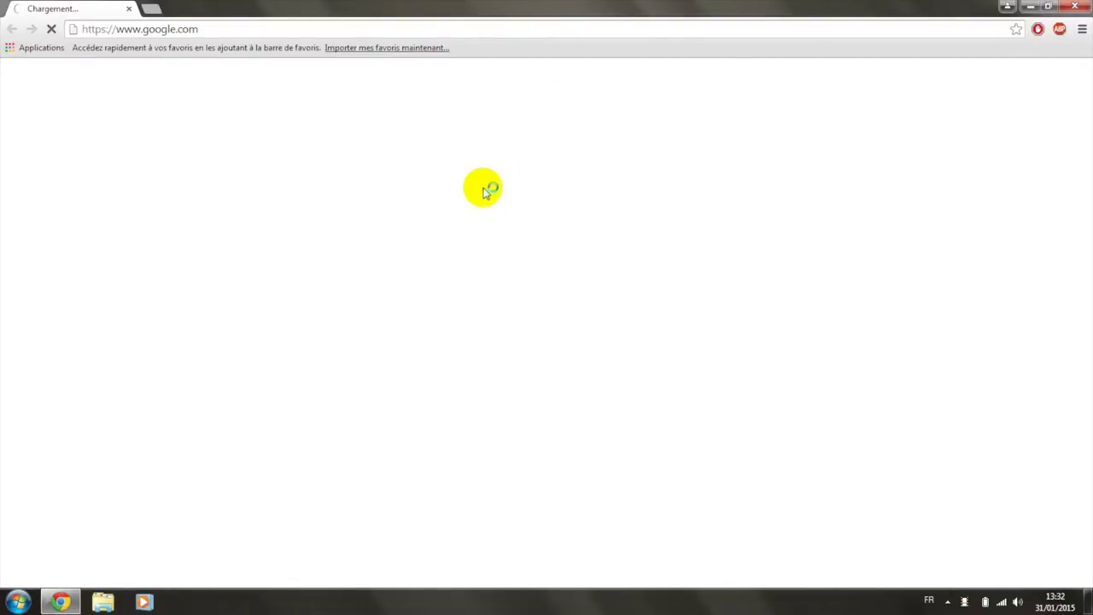
pyautogui.click(456, 28)
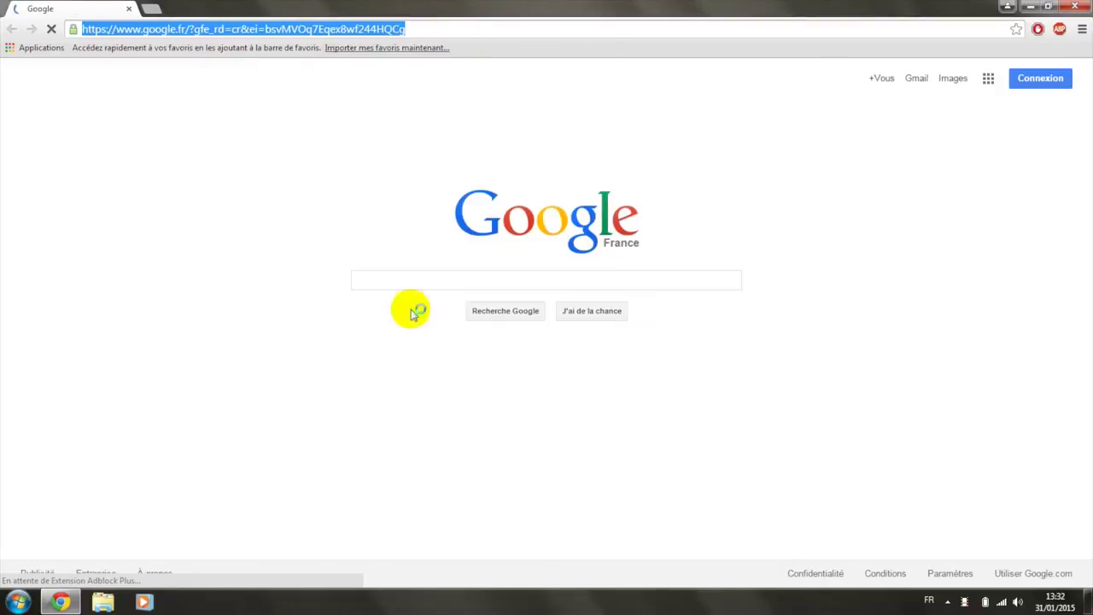
pyautogui.click(434, 277)
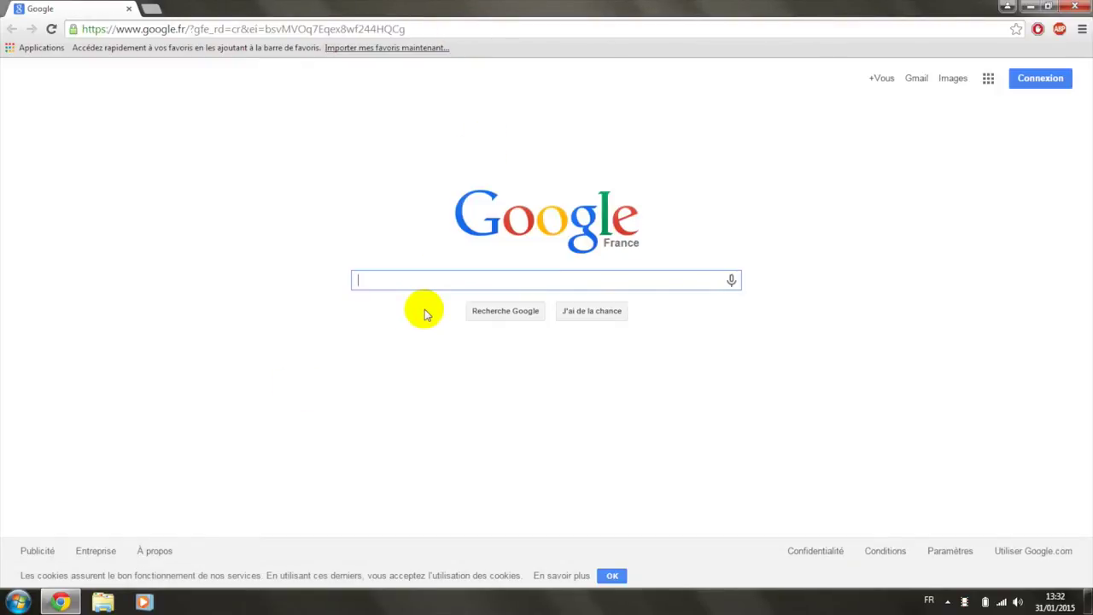
pyautogui.write('MOBO')
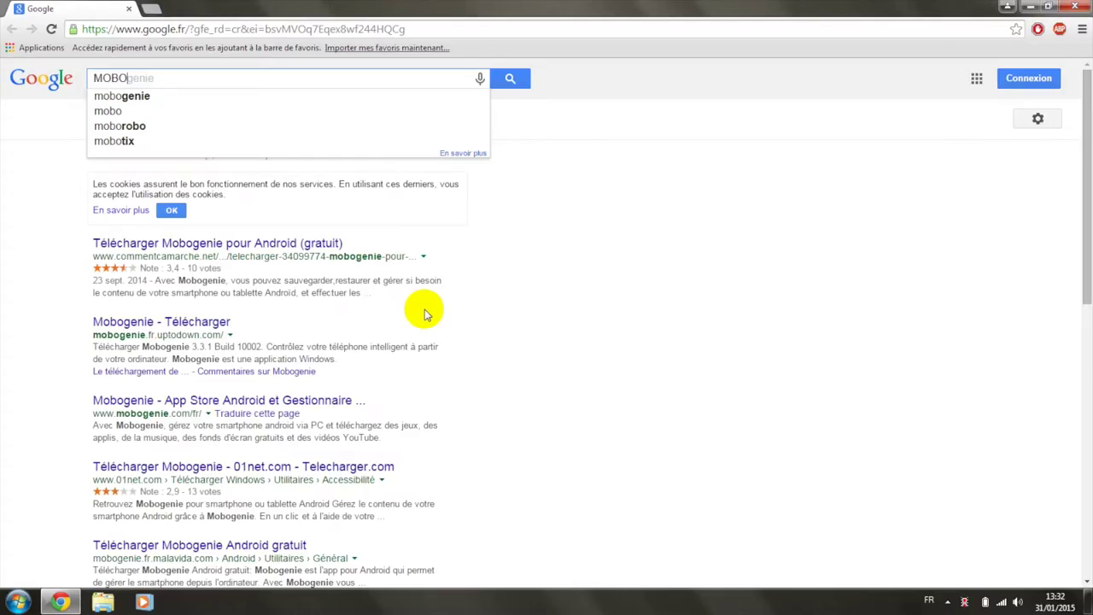
pyautogui.click(134, 127)
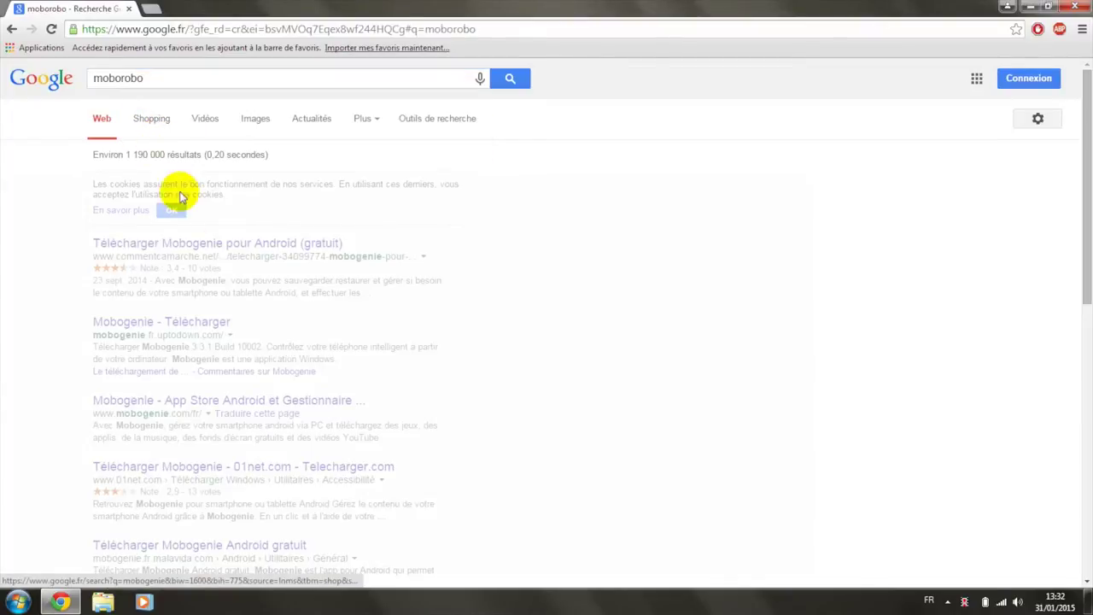
pyautogui.click(181, 243)
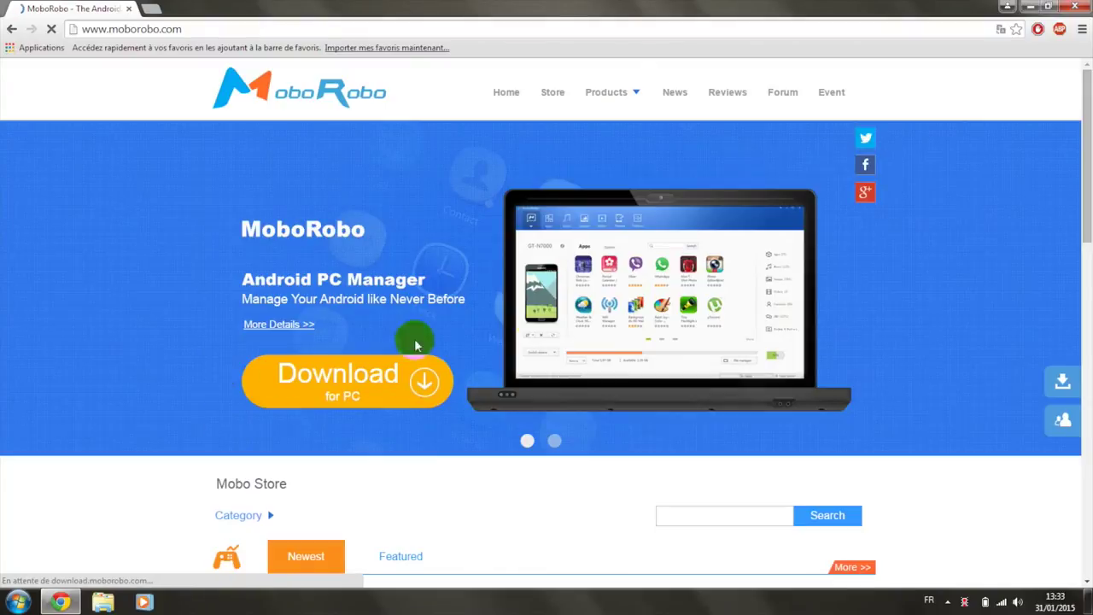
# Step: Download the MoboRobo Android PC manager installer, close the browser and move the download progress window higher on the desktop
pyautogui.click(517, 342)
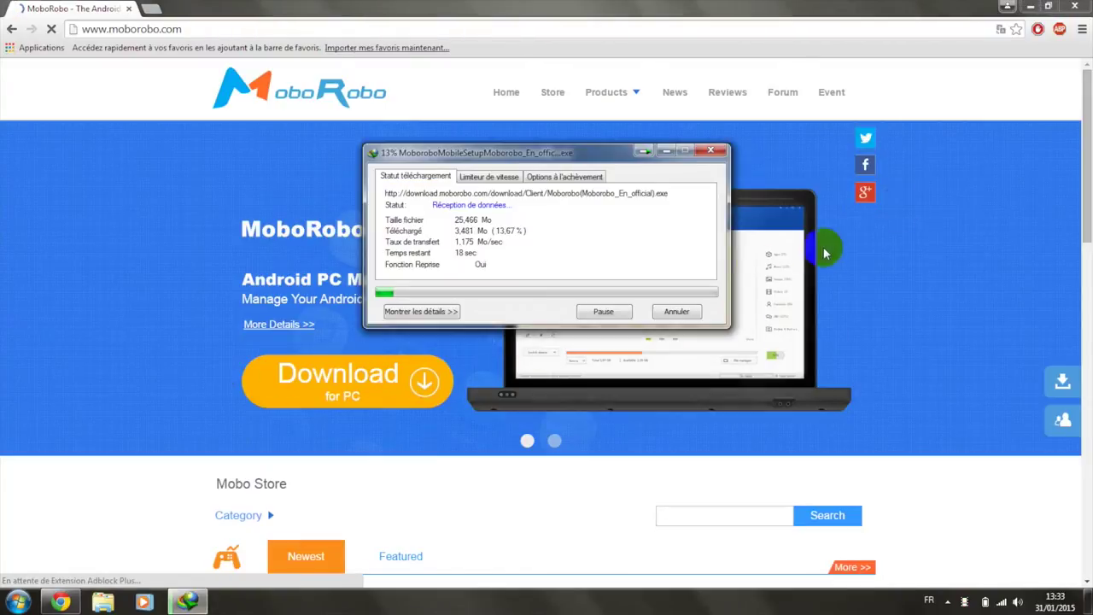
pyautogui.click(1077, 7)
pyautogui.moveTo(629, 154); pyautogui.dragTo(643, 51)
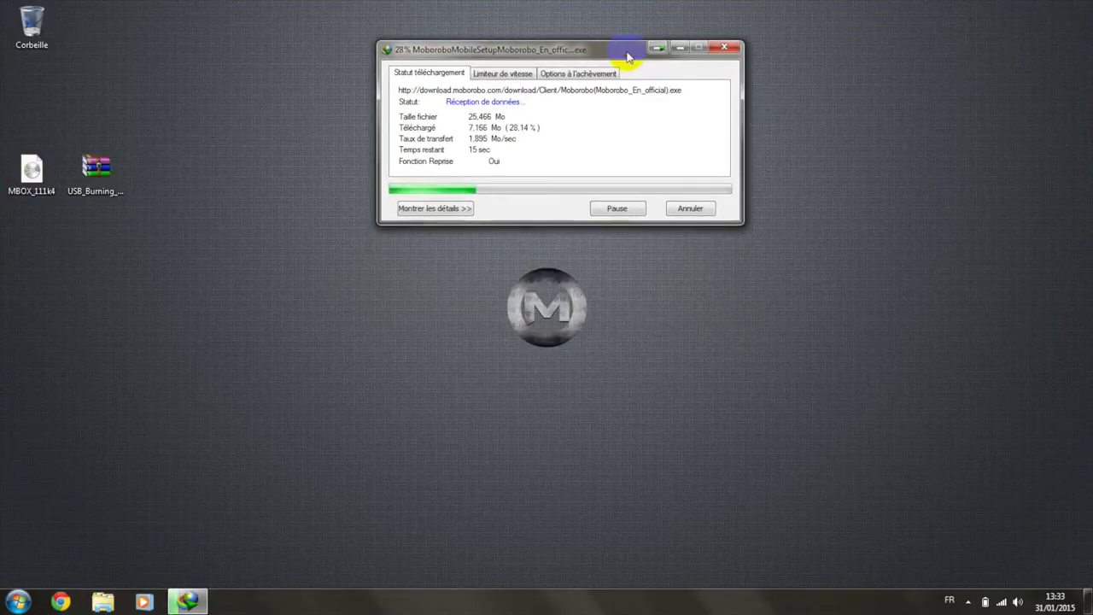
pyautogui.moveTo(551, 53); pyautogui.dragTo(546, 48)
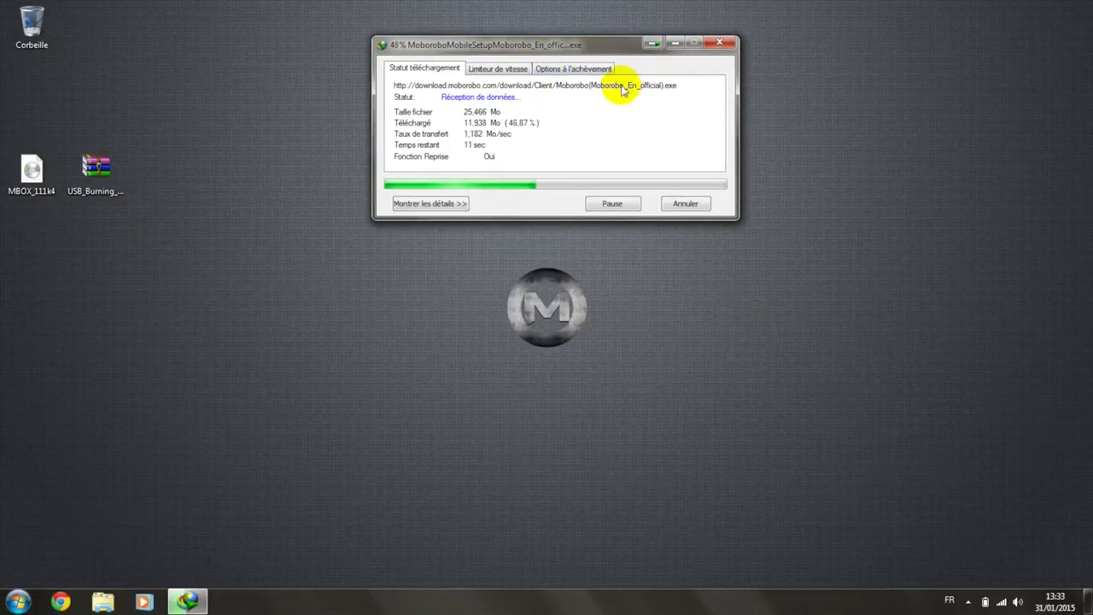
# Step: Place the USB_Burning_Tool_v2.0.4_x86 archive below the MBOX_111k4 file on the desktop and close the archive's WinRAR window
pyautogui.click(122, 192)
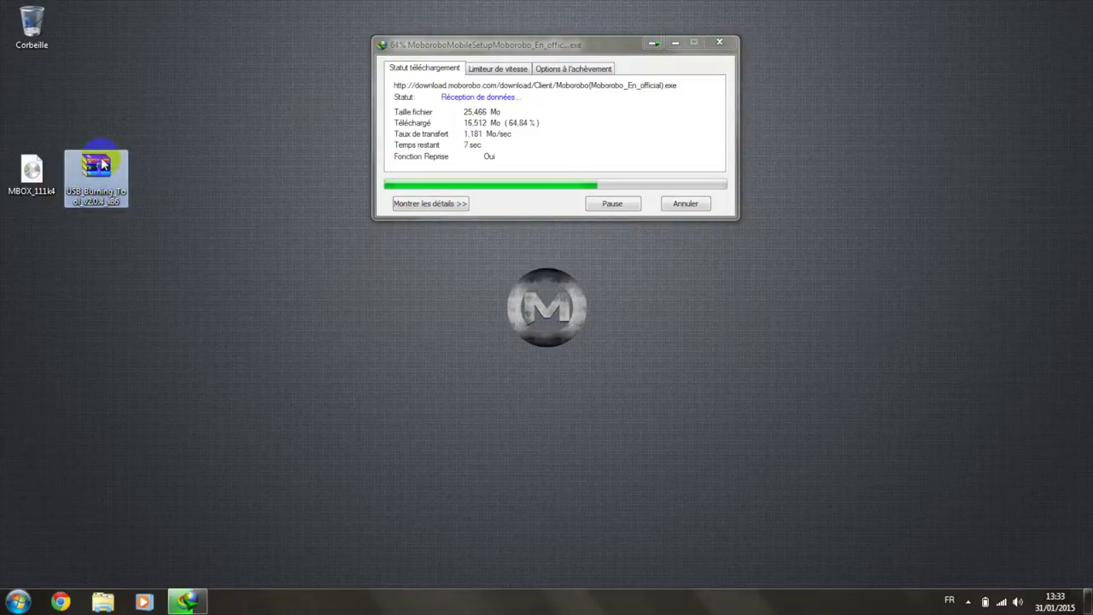
pyautogui.doubleClick(89, 182)
pyautogui.moveTo(89, 182); pyautogui.dragTo(32, 271)
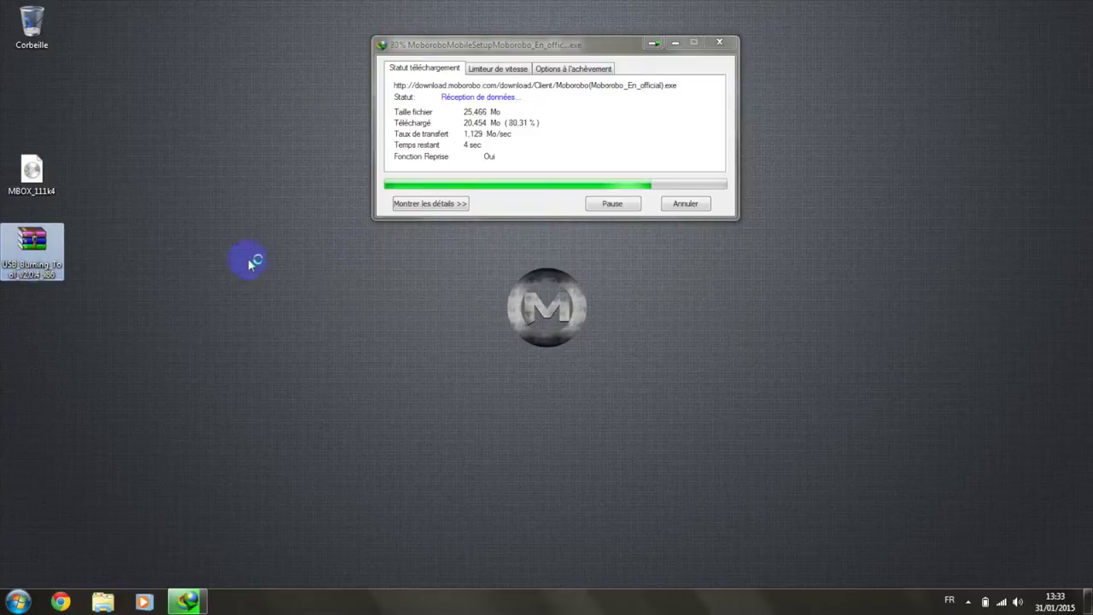
pyautogui.click(264, 234)
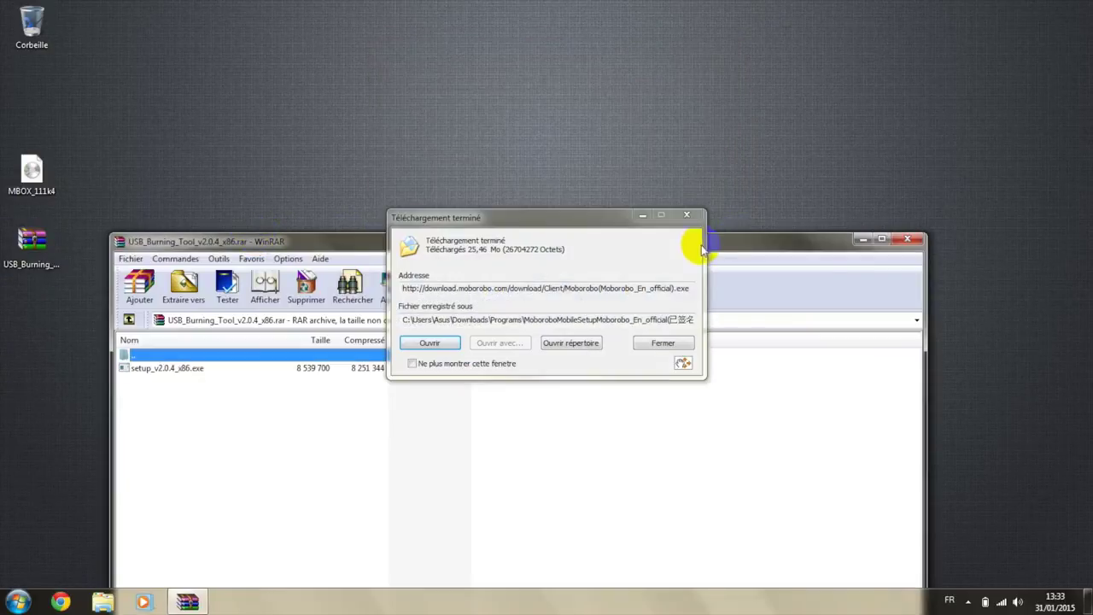
pyautogui.click(907, 239)
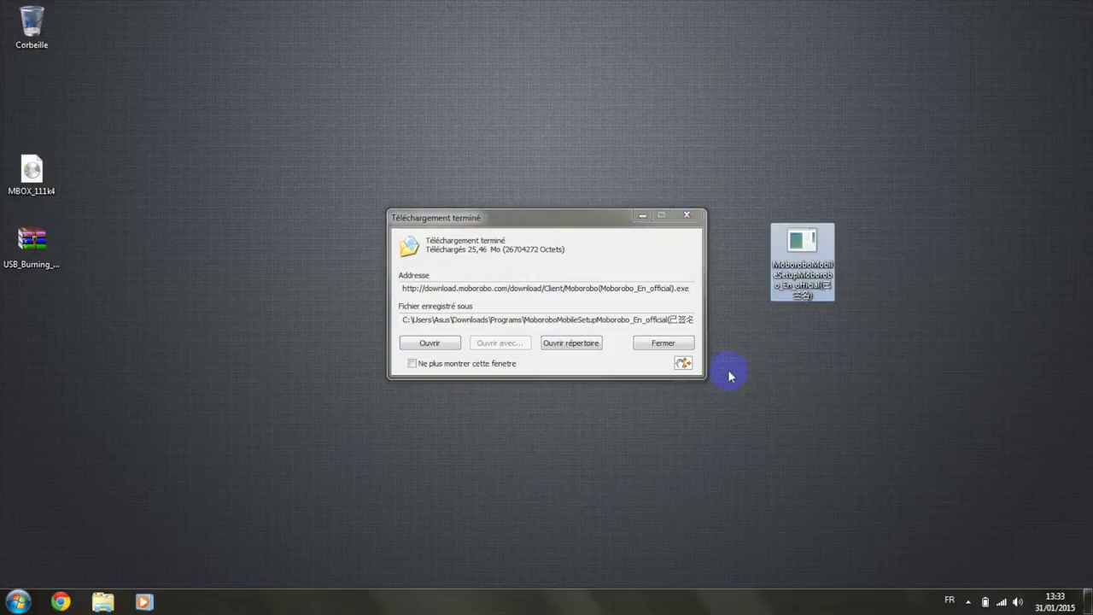
# Step: Dismiss the completed-download window, run the MoboRobo installer from the desktop and install it with the default options
pyautogui.click(687, 345)
pyautogui.click(795, 272)
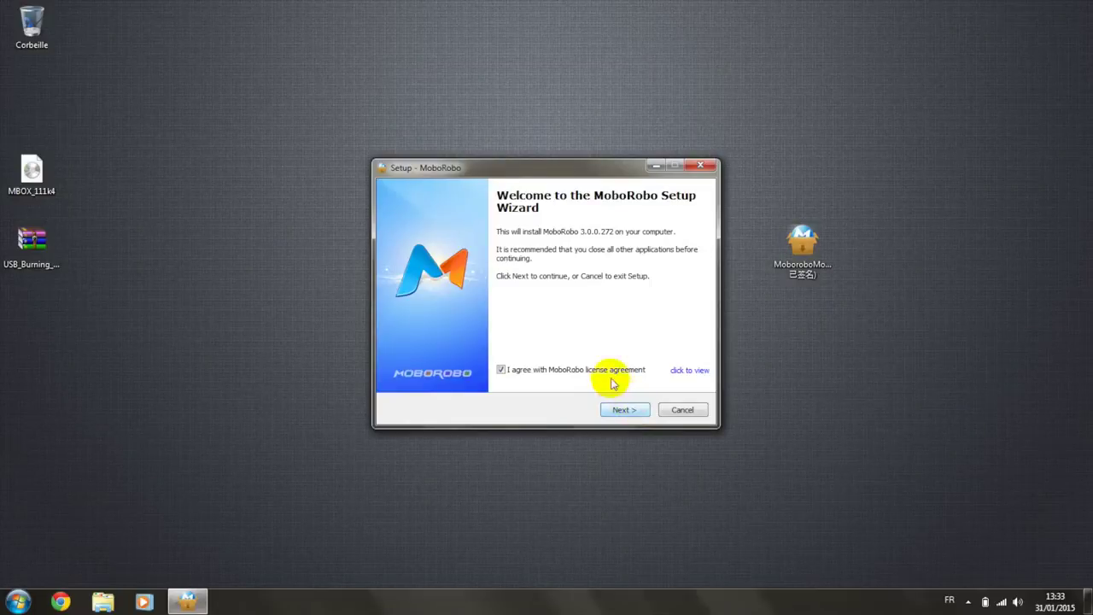
pyautogui.click(622, 409)
pyautogui.click(627, 410)
pyautogui.click(628, 410)
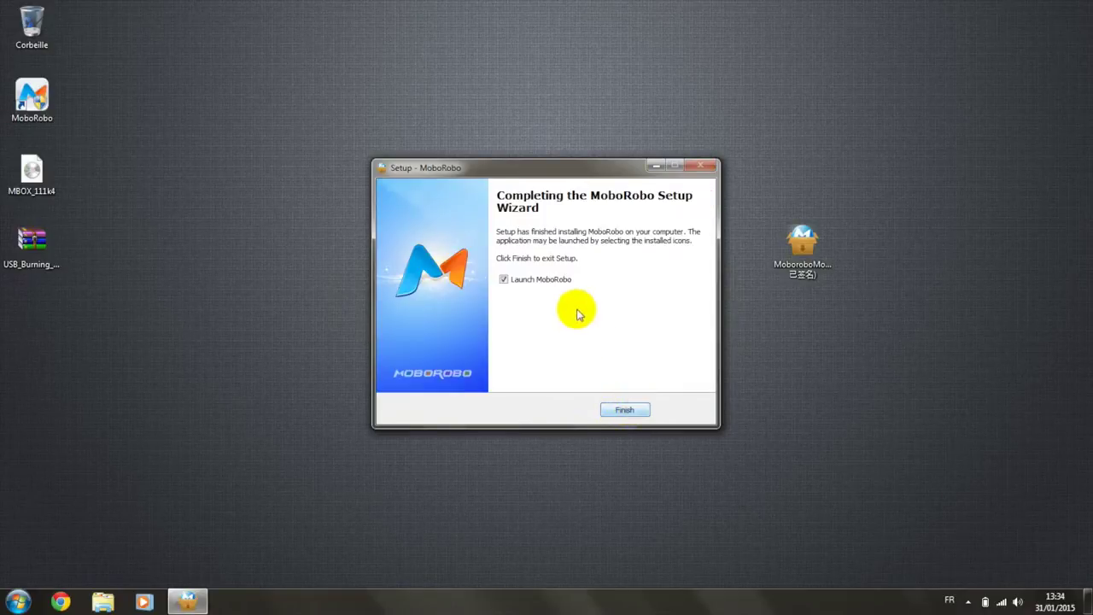
# Step: Finish the setup without launching MoboRobo, and move its installer and desktop shortcut to the Recycle Bin
pyautogui.click(542, 280)
pyautogui.click(624, 409)
pyautogui.moveTo(788, 253); pyautogui.dragTo(32, 25)
pyautogui.moveTo(45, 96); pyautogui.dragTo(32, 30)
# Step: Open the USB_Burning_Tool archive, run setup_v2.0.4_x86.exe despite the unknown publisher and accept the setup language
pyautogui.click(47, 247)
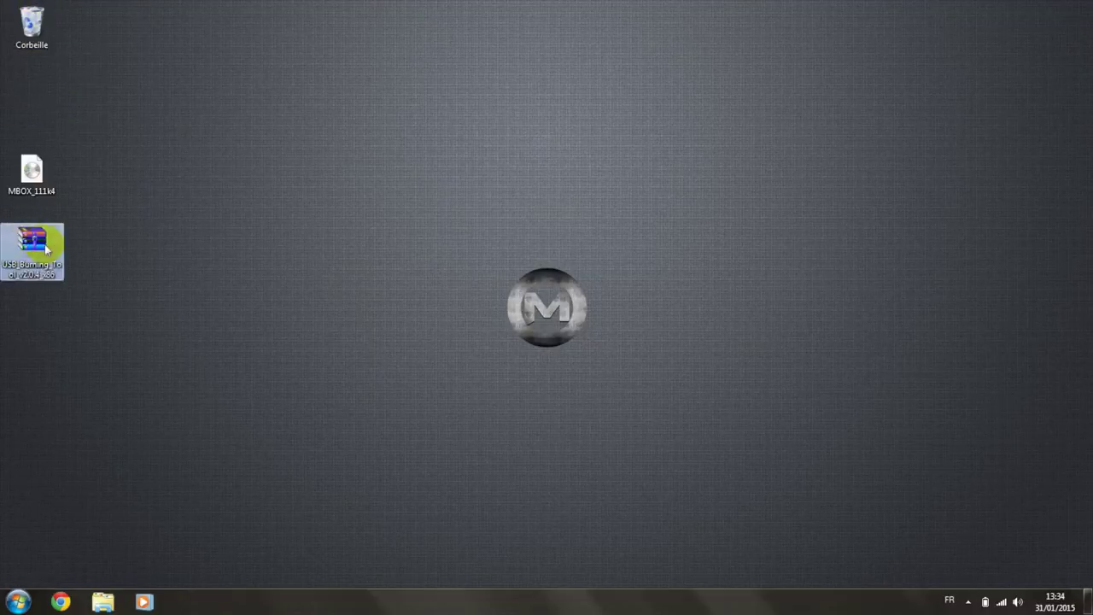
pyautogui.doubleClick(49, 253)
pyautogui.doubleClick(186, 369)
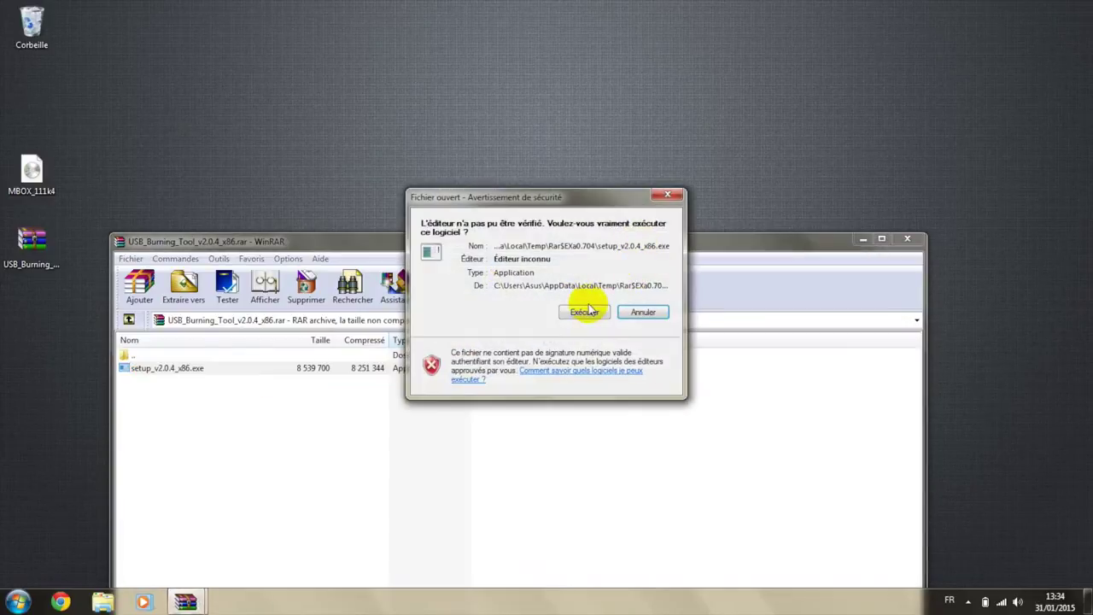
pyautogui.click(584, 312)
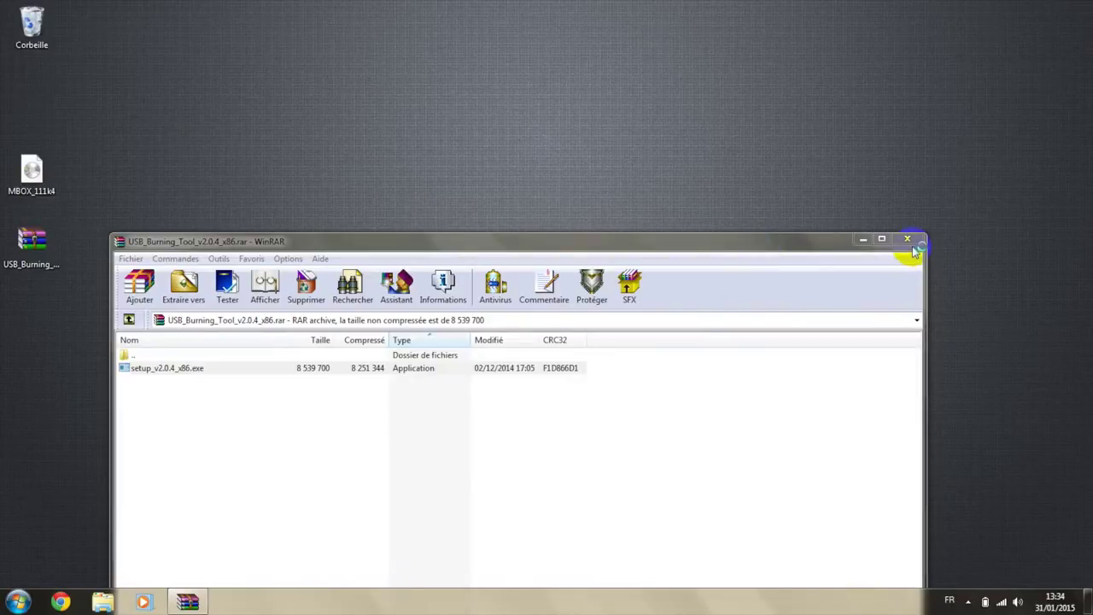
pyautogui.click(560, 331)
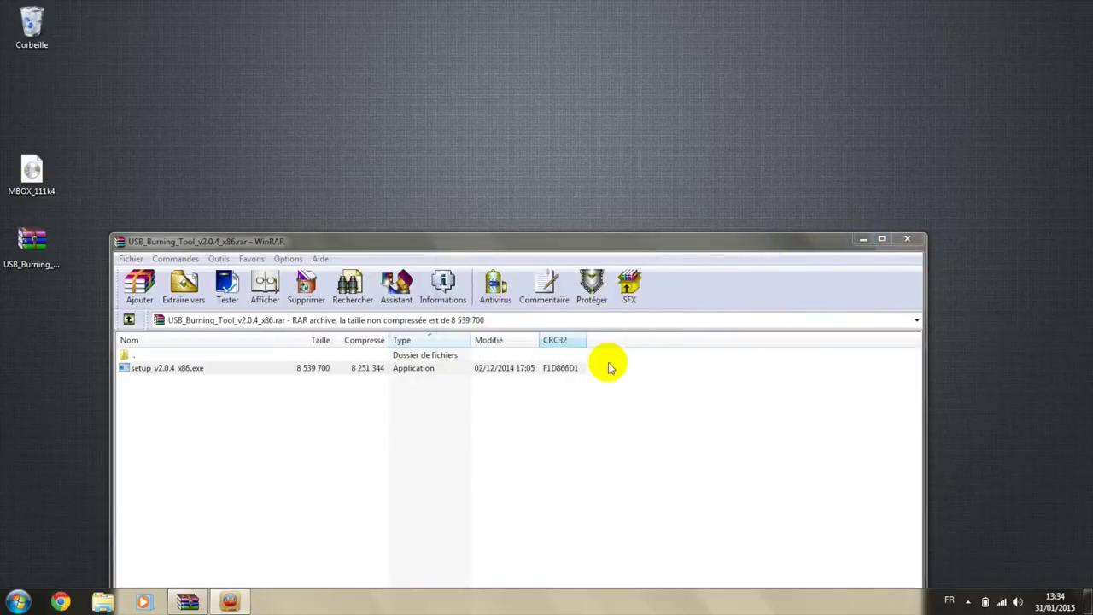
# Step: Install USB_Burning_Tool into the existing C:\Program Files (x86)\Amlogic\USB_Burning_Tool folder with the default options
pyautogui.click(626, 410)
pyautogui.click(623, 411)
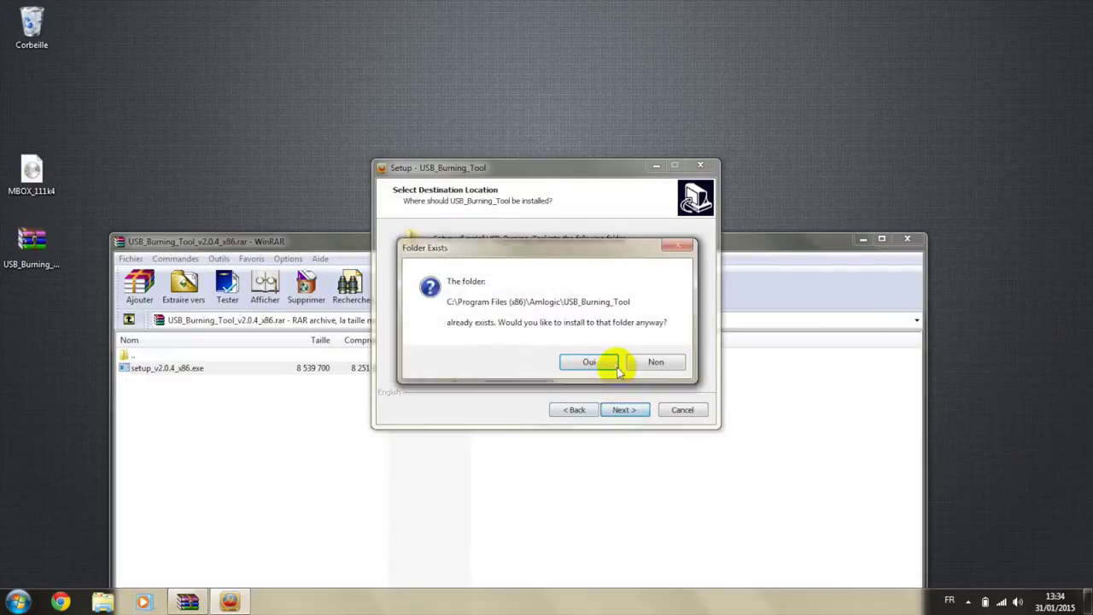
pyautogui.click(609, 366)
pyautogui.click(626, 408)
pyautogui.click(625, 410)
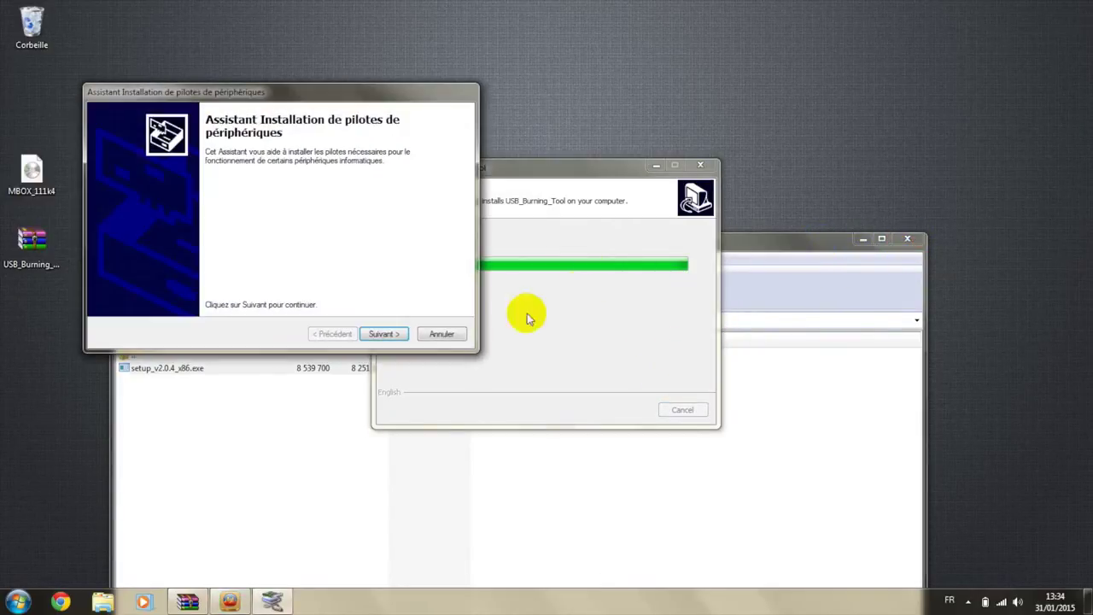
# Step: Install the device drivers through their wizard, finish the USB_Burning_Tool setup and close the archive
pyautogui.click(393, 331)
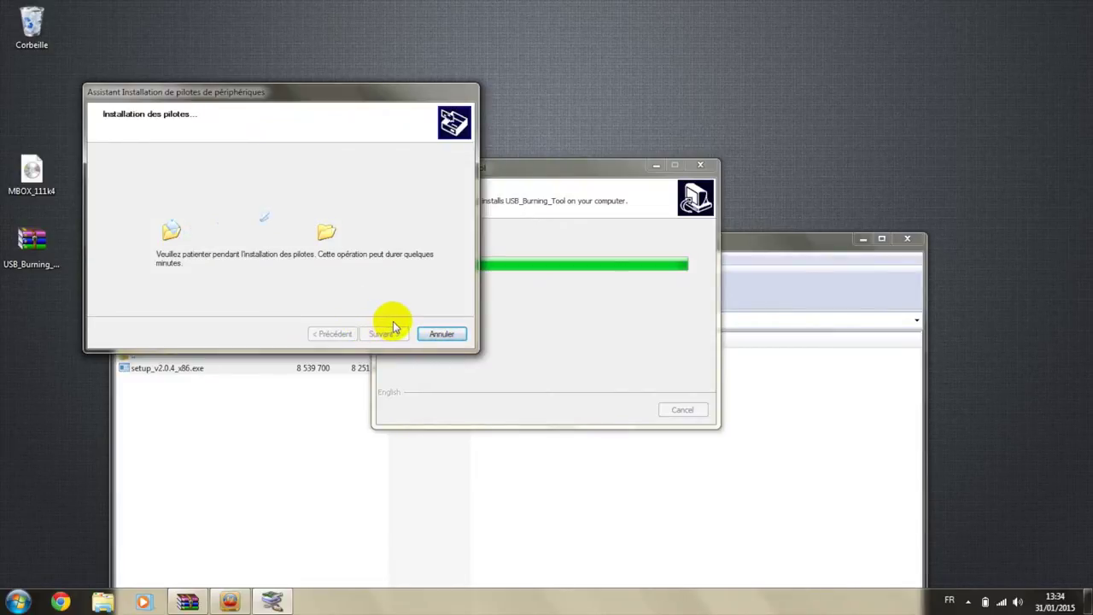
pyautogui.click(393, 331)
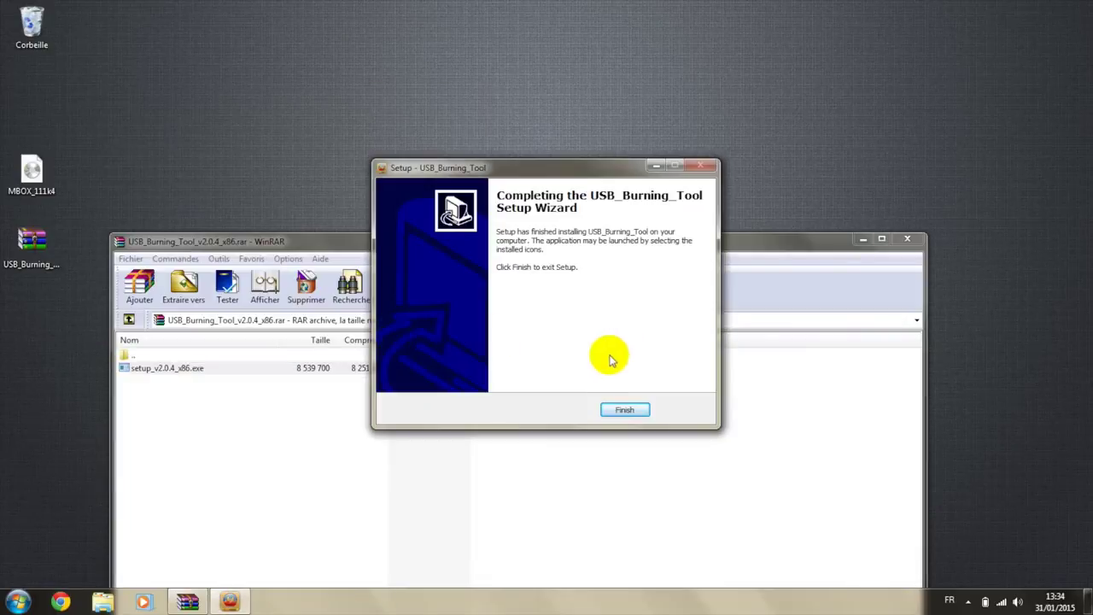
pyautogui.click(639, 411)
pyautogui.click(907, 238)
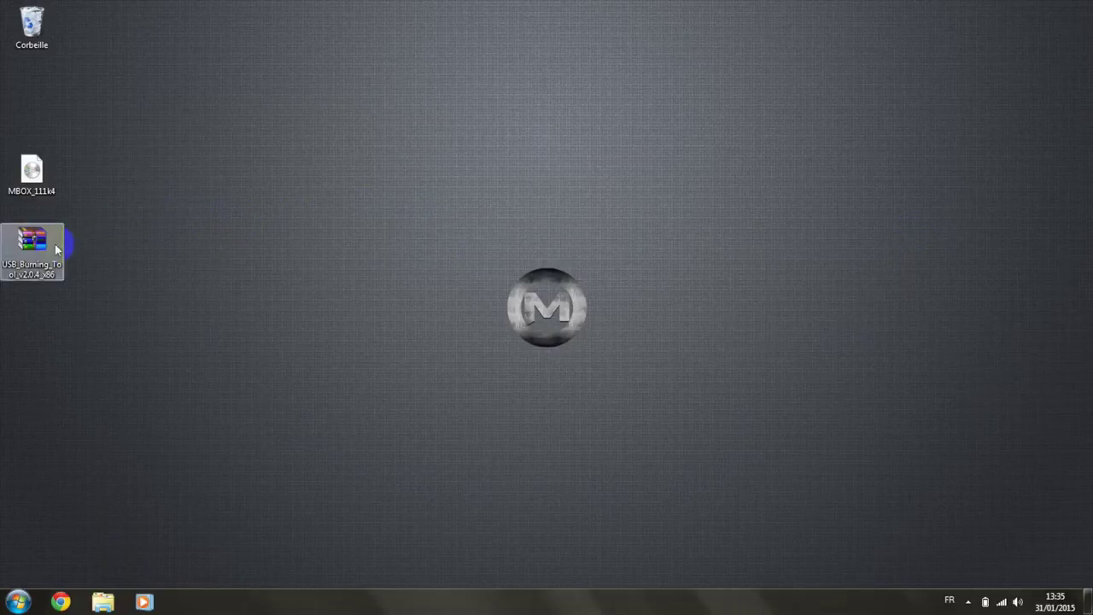
# Step: Launch USB_Burning_Tool, switch its interface language to English and reposition its window beside the desktop icons
pyautogui.click(17, 602)
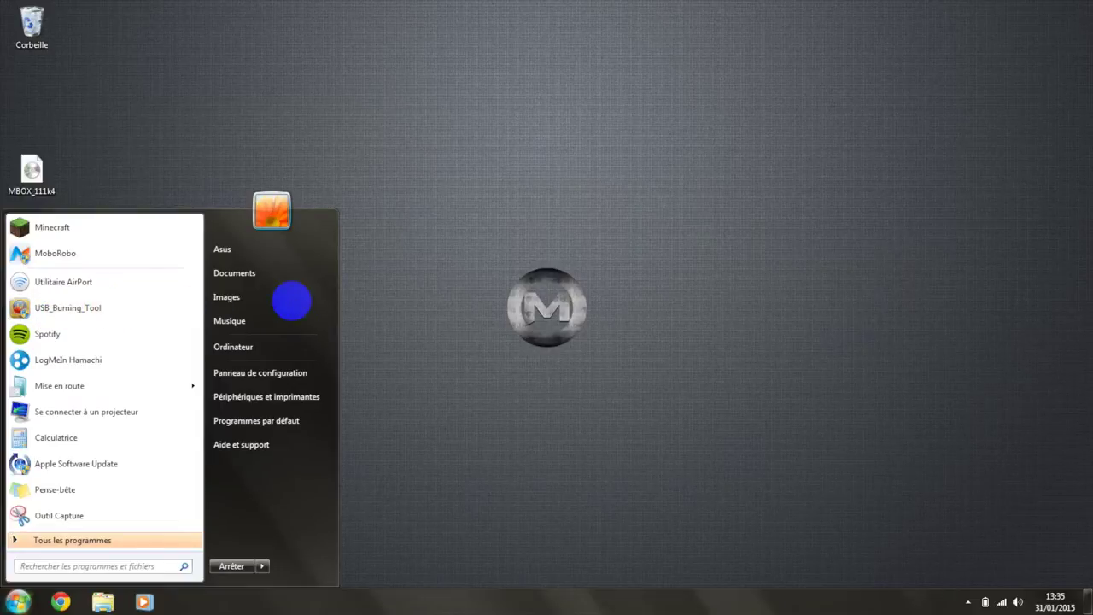
pyautogui.click(291, 300)
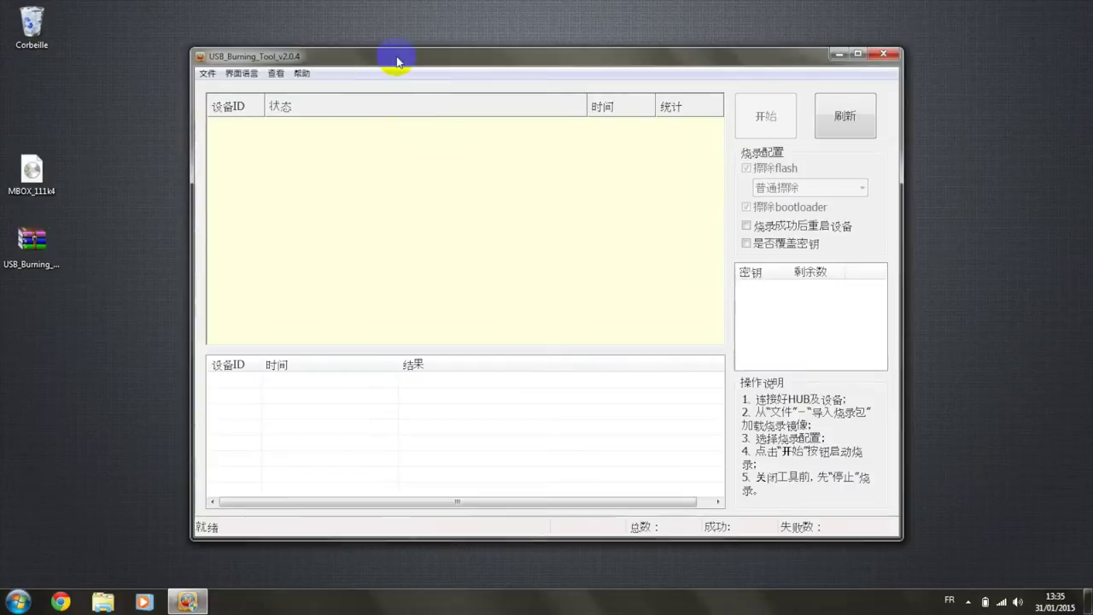
pyautogui.moveTo(391, 61); pyautogui.dragTo(371, 65)
pyautogui.click(219, 73)
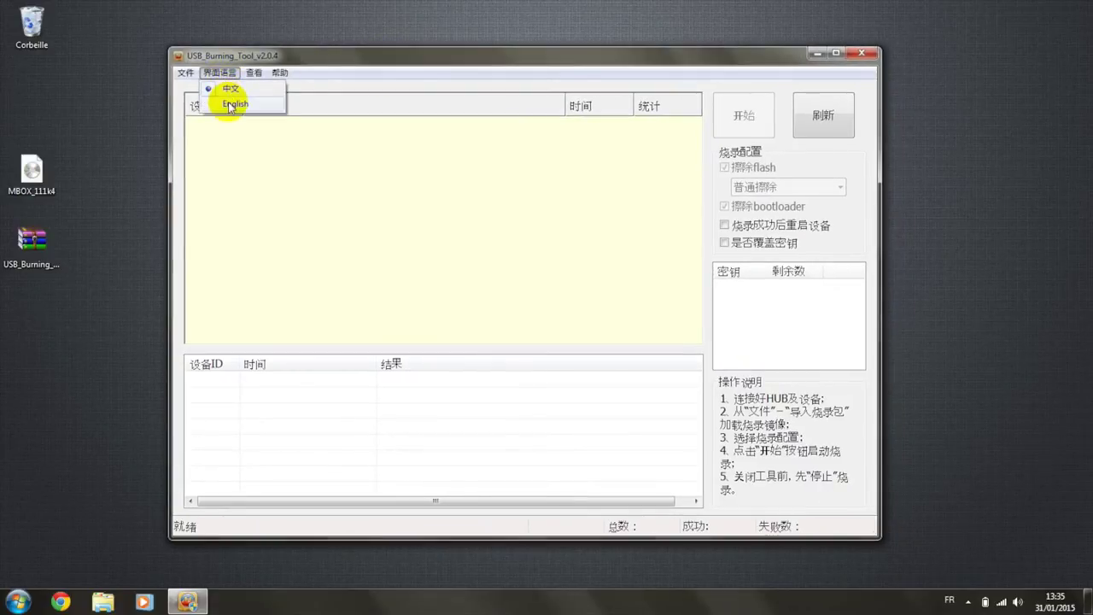
pyautogui.click(228, 104)
pyautogui.moveTo(221, 60); pyautogui.dragTo(176, 58)
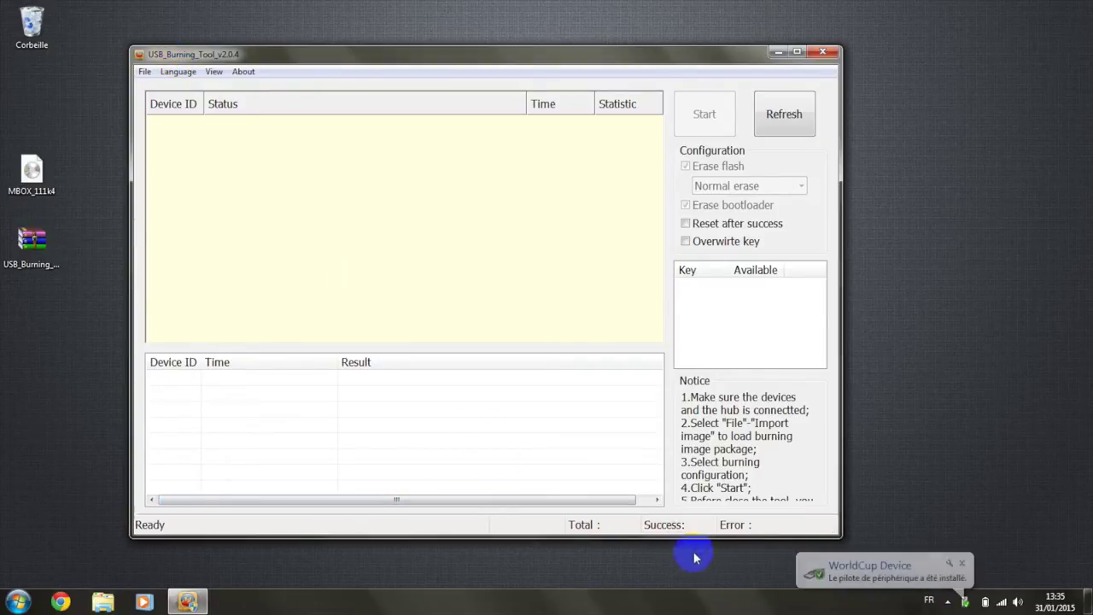
# Step: Import the MBOX_111k4 image from the desktop (Bureau) and start burning it to the connected device with Normal erase
pyautogui.click(270, 130)
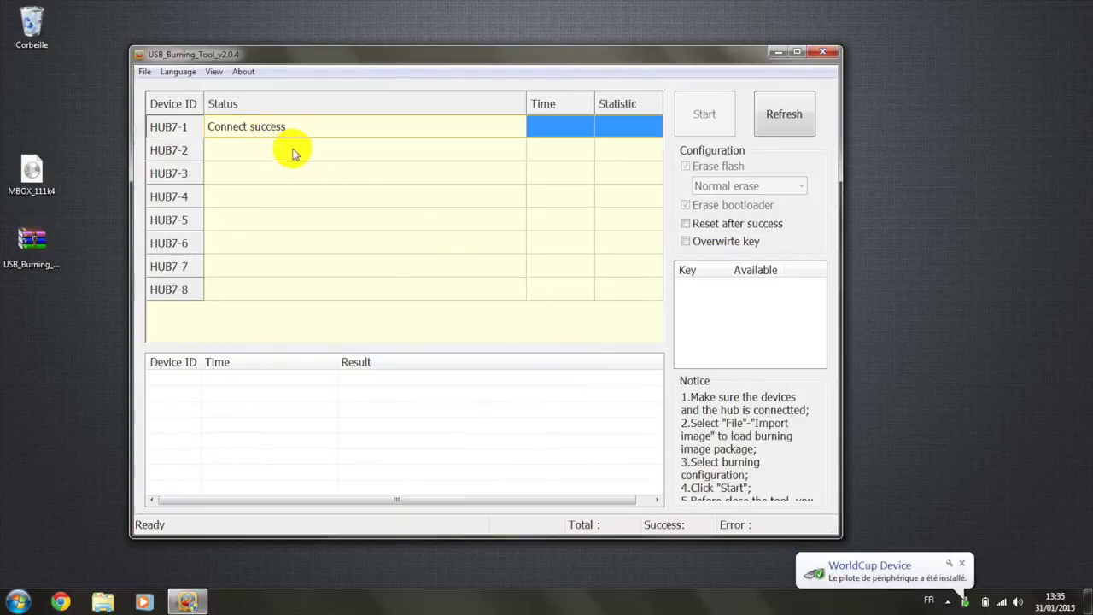
pyautogui.click(144, 71)
pyautogui.click(163, 88)
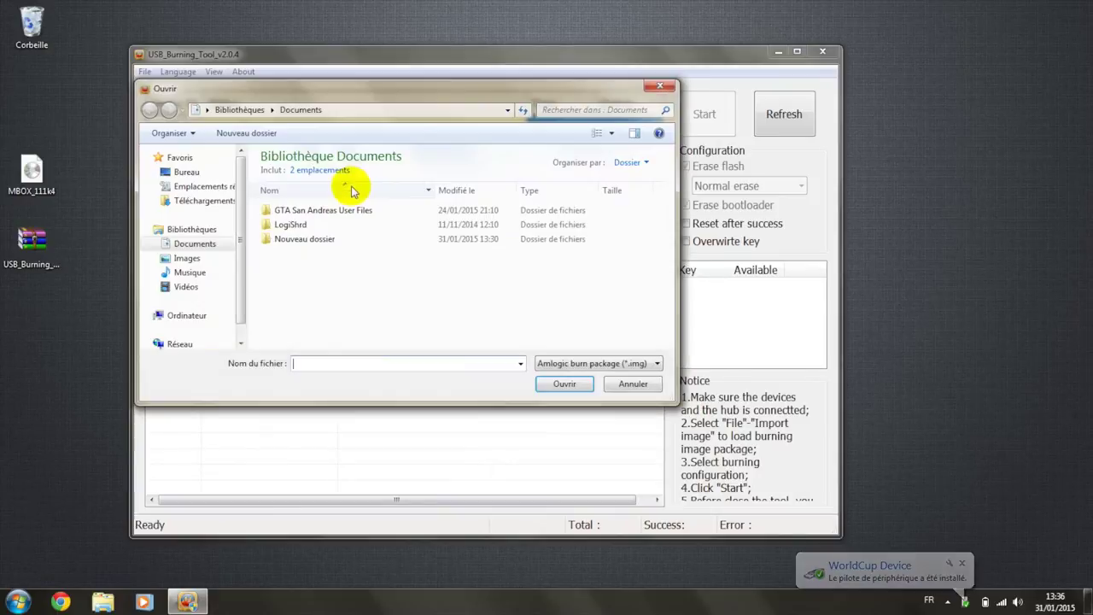
pyautogui.click(190, 172)
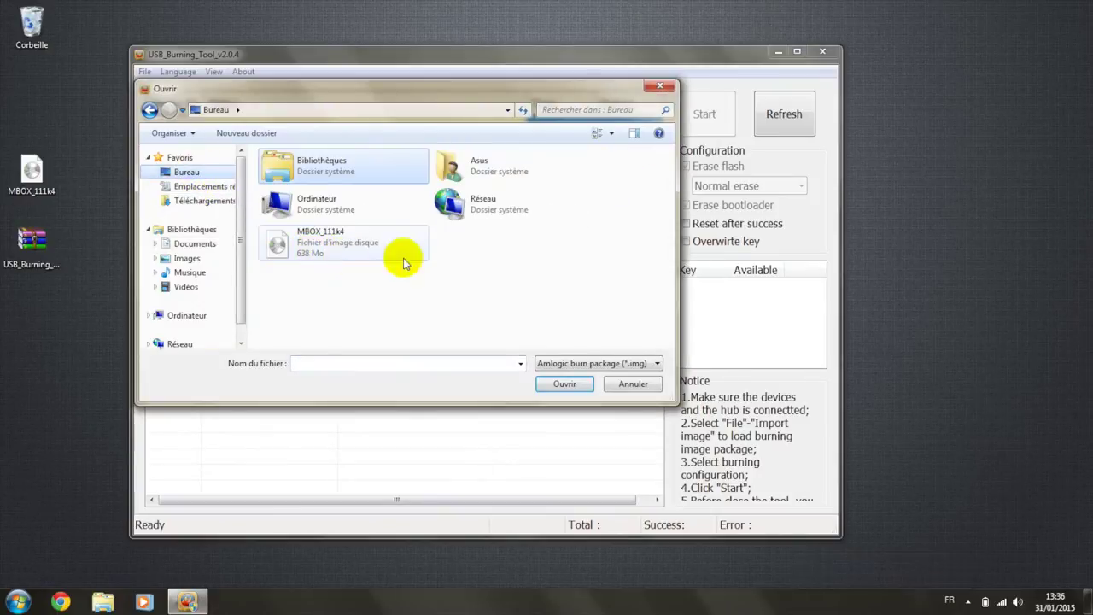
pyautogui.click(359, 254)
pyautogui.click(560, 385)
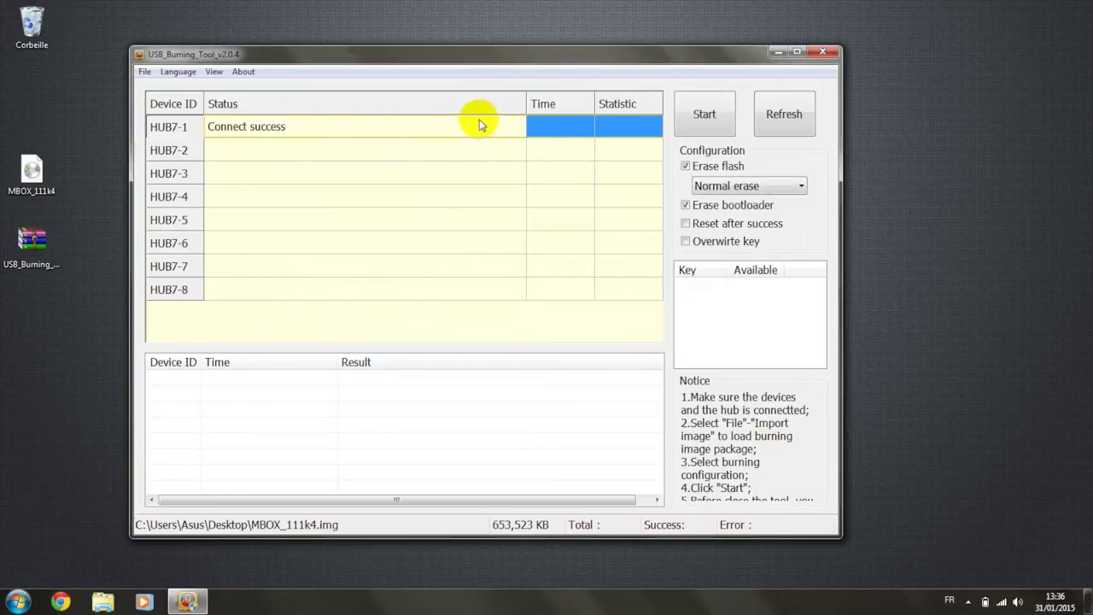
pyautogui.click(710, 121)
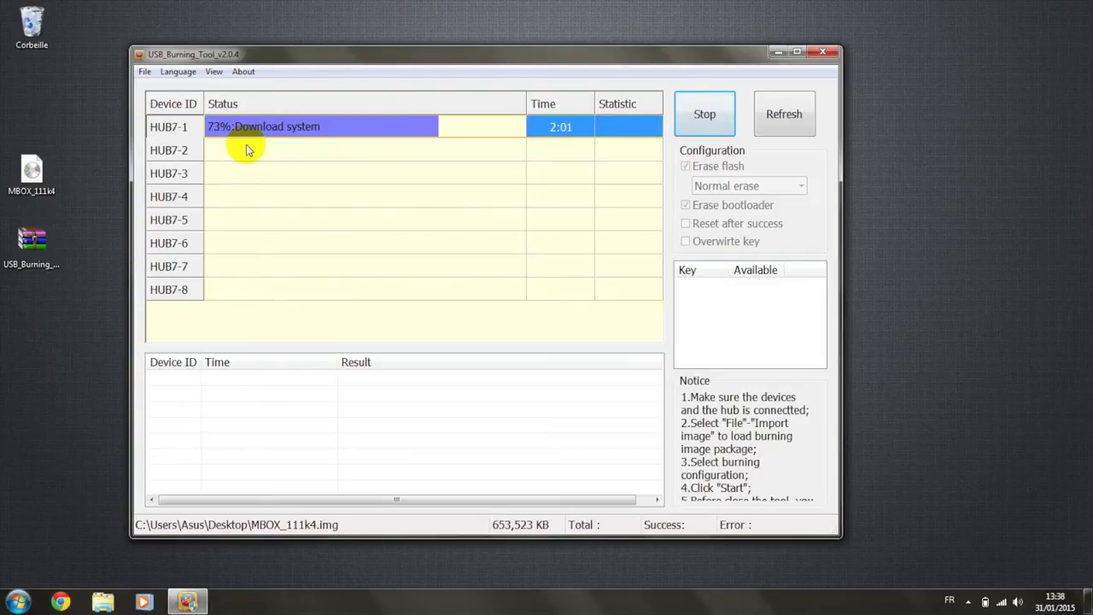
# Step: Empty the Recycle Bin (Corbeille) on the desktop, confirming the permanent deletion of its items
pyautogui.moveTo(418, 62); pyautogui.dragTo(502, 66)
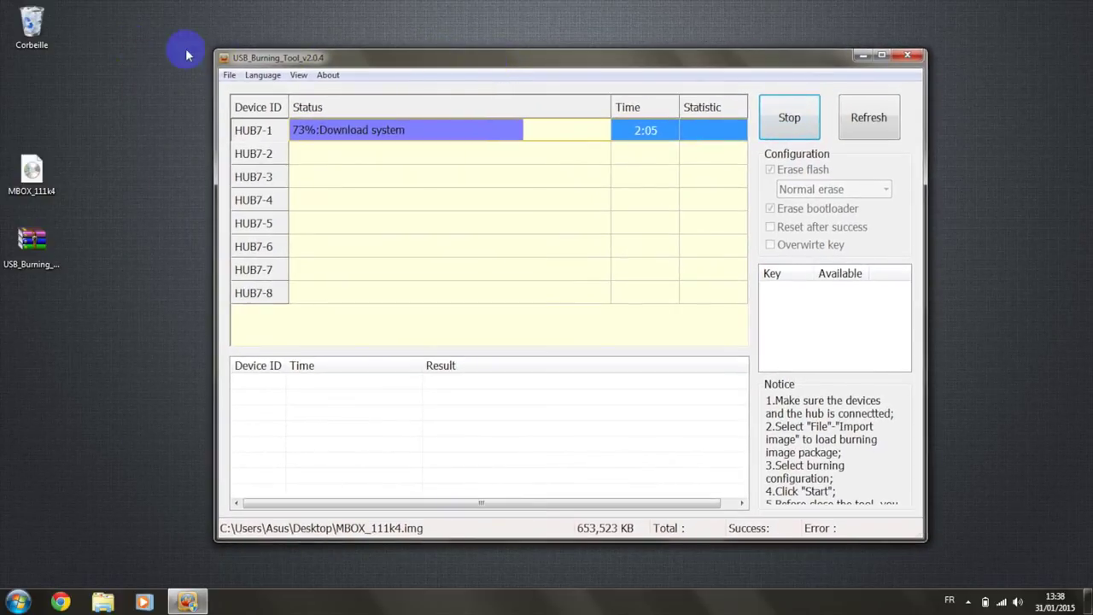
pyautogui.rightClick(38, 34)
pyautogui.click(72, 60)
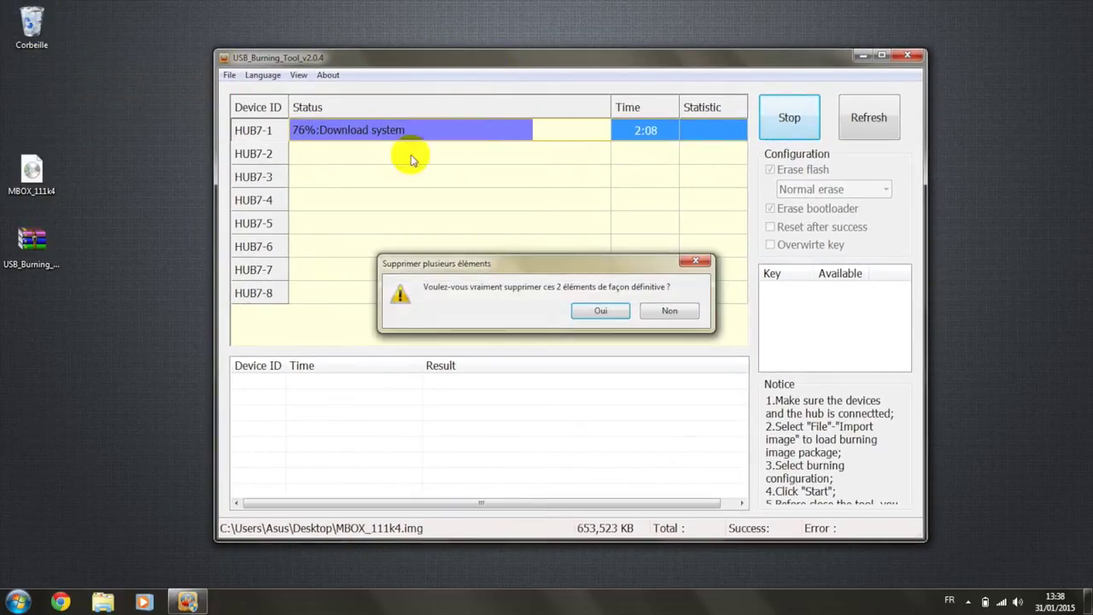
pyautogui.click(620, 310)
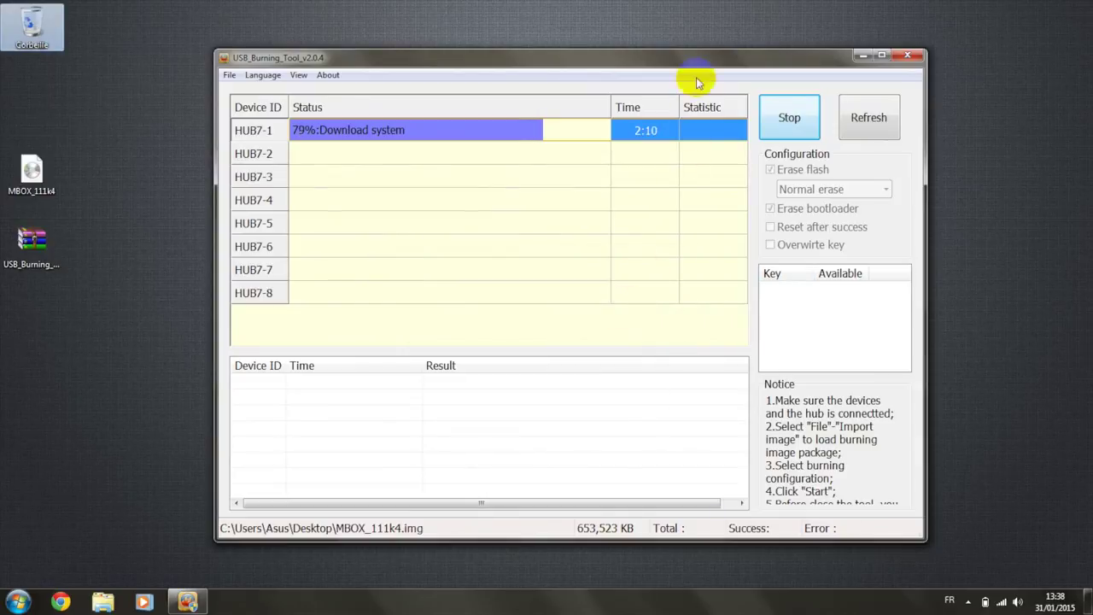
# Step: Shrink the USB_Burning_Tool window in width and height and place it well clear of the desktop icons
pyautogui.moveTo(666, 59); pyautogui.dragTo(913, 64)
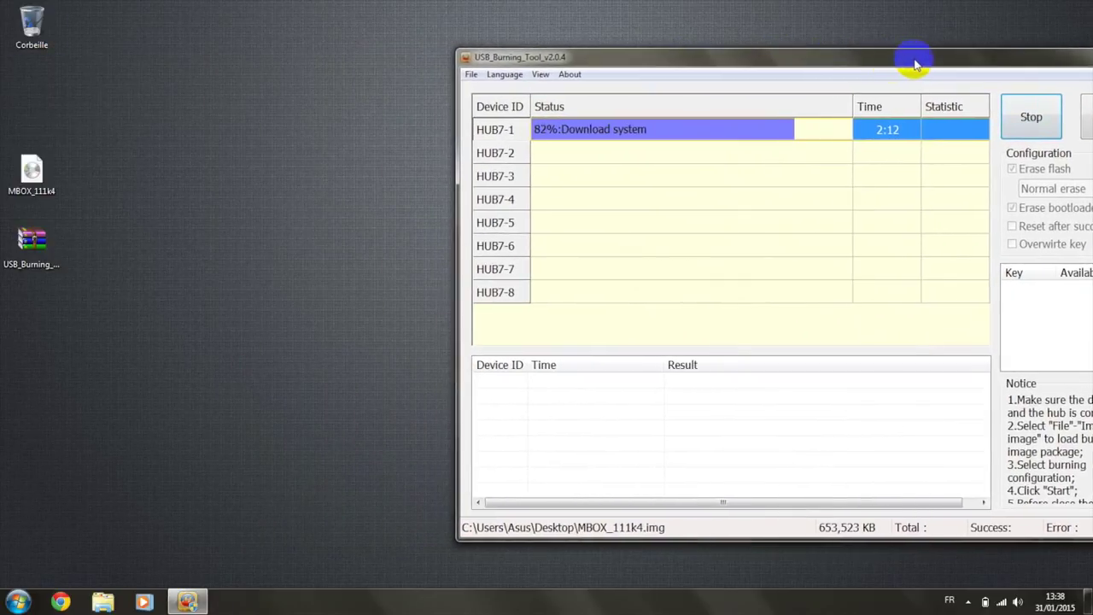
pyautogui.moveTo(764, 66); pyautogui.dragTo(871, 60)
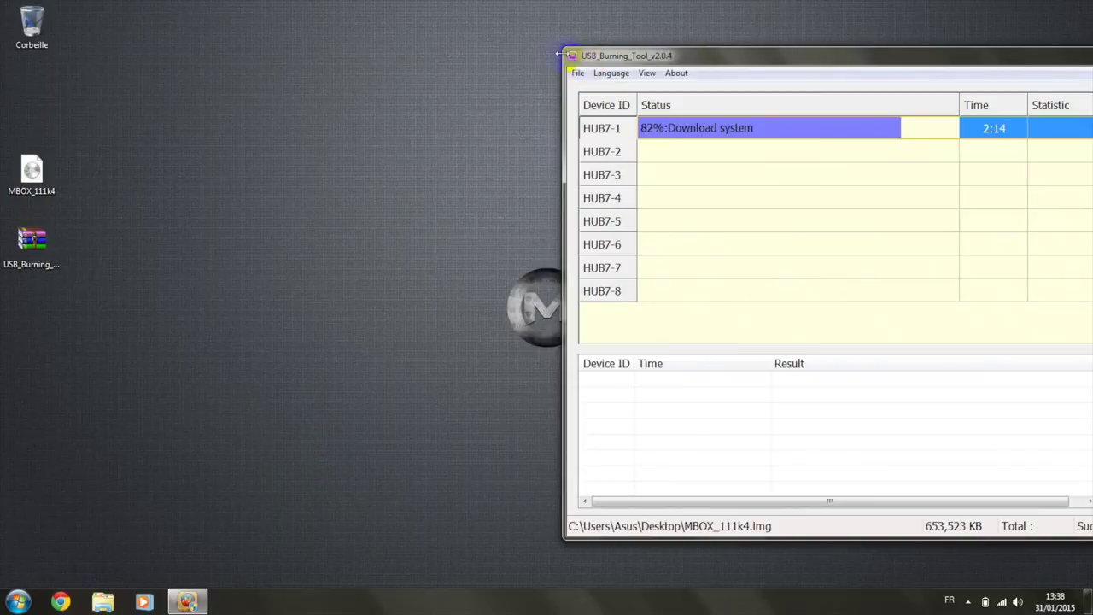
pyautogui.moveTo(557, 53); pyautogui.dragTo(723, 106)
pyautogui.moveTo(803, 119); pyautogui.dragTo(143, 94)
pyautogui.moveTo(425, 92); pyautogui.dragTo(357, 93)
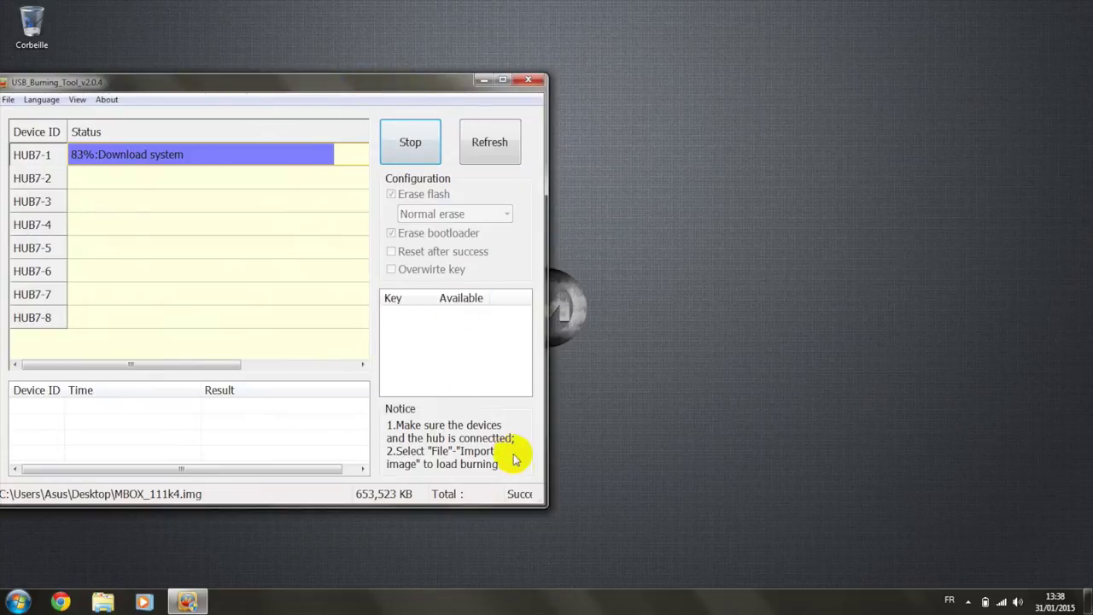
pyautogui.moveTo(541, 505); pyautogui.dragTo(458, 411)
pyautogui.moveTo(398, 85); pyautogui.dragTo(651, 17)
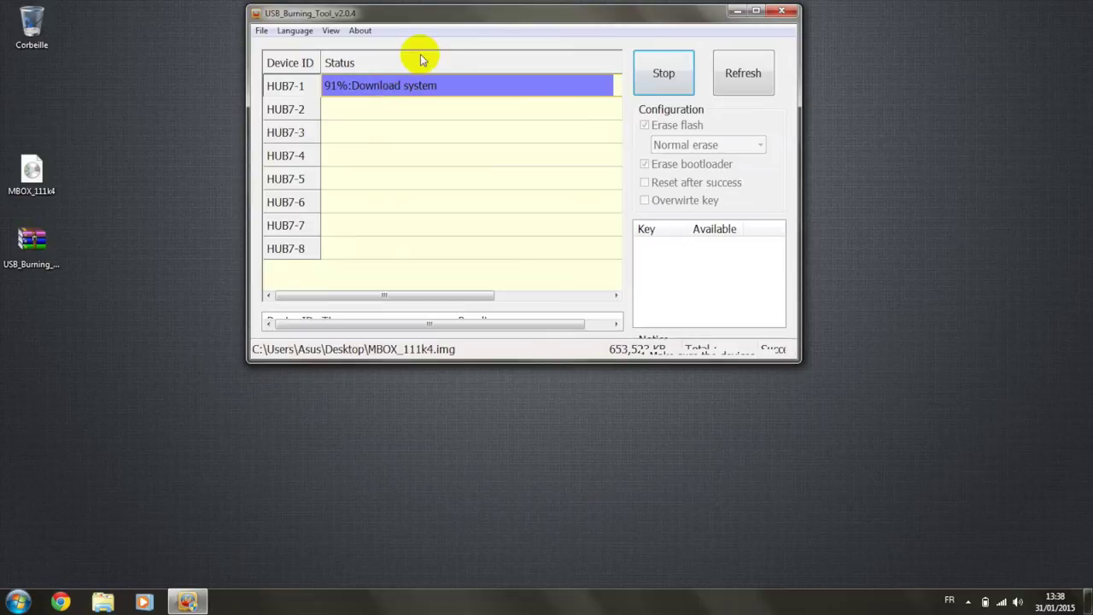
pyautogui.moveTo(435, 14); pyautogui.dragTo(760, 65)
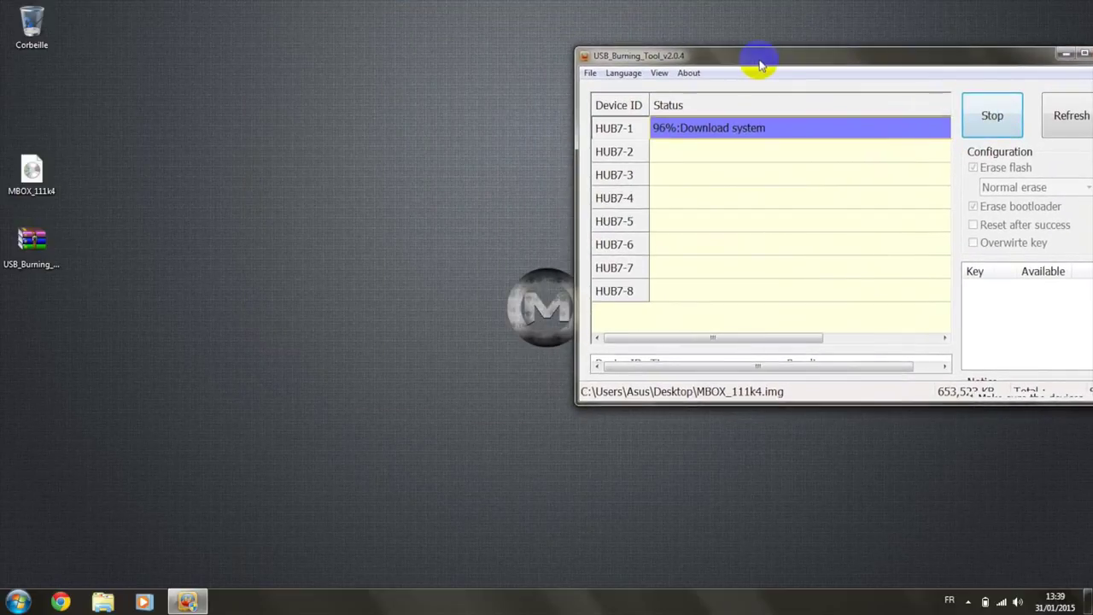
pyautogui.moveTo(760, 64); pyautogui.dragTo(740, 72)
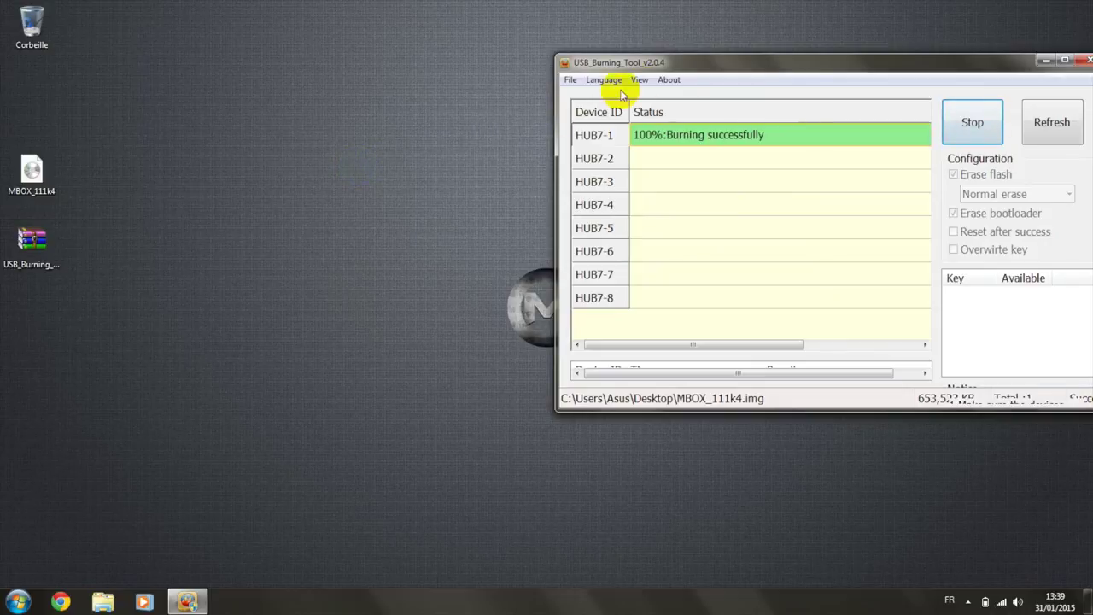
# Step: Stop the burning session once the device has finished burning, and close USB_Burning_Tool
pyautogui.moveTo(683, 64); pyautogui.dragTo(399, 107)
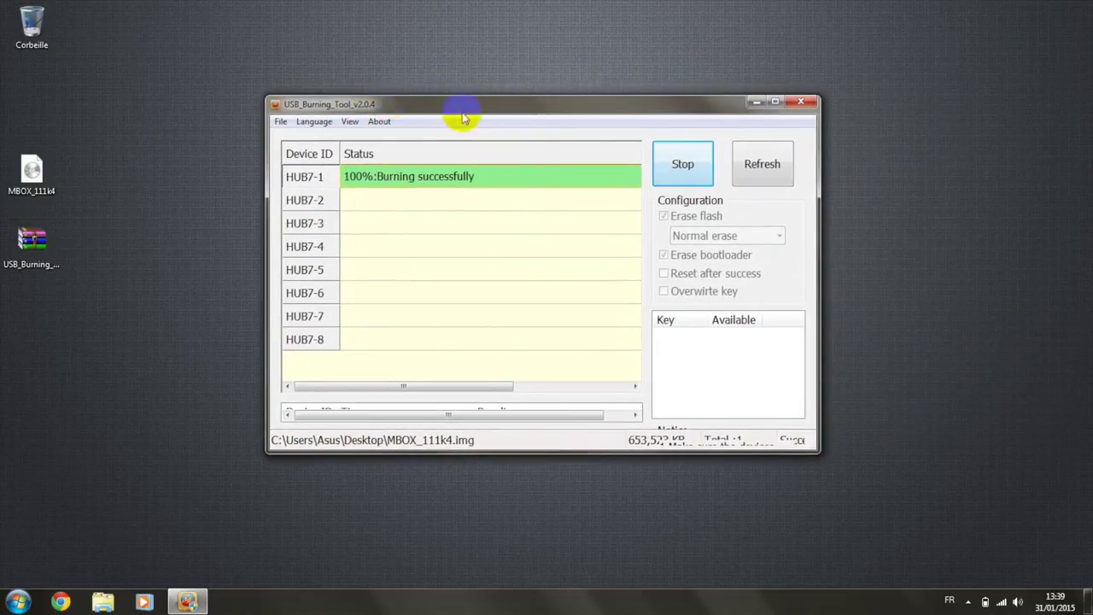
pyautogui.click(686, 167)
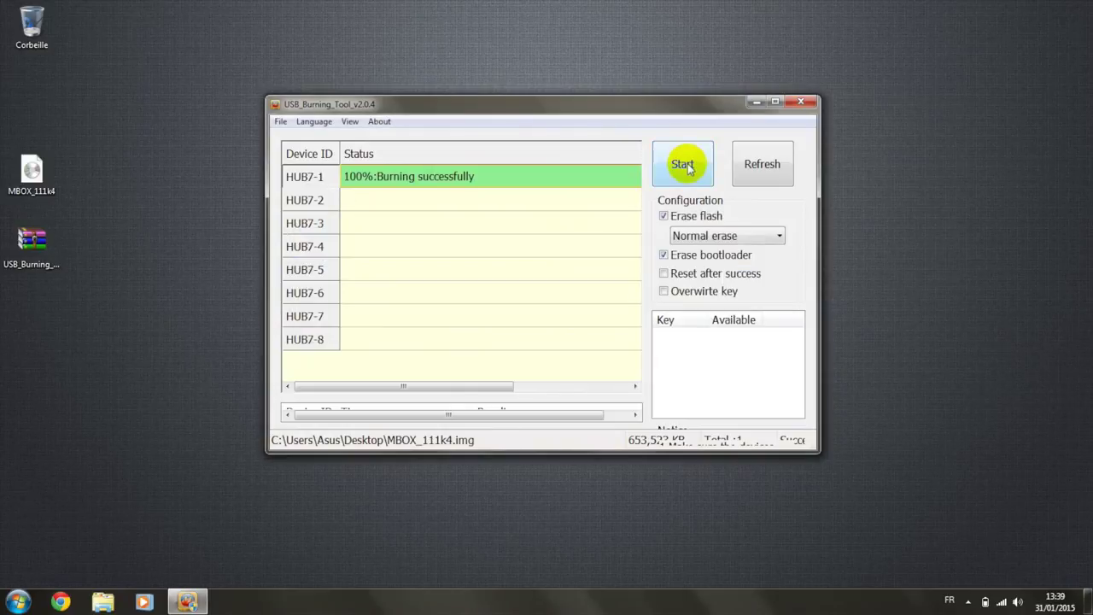
pyautogui.click(800, 104)
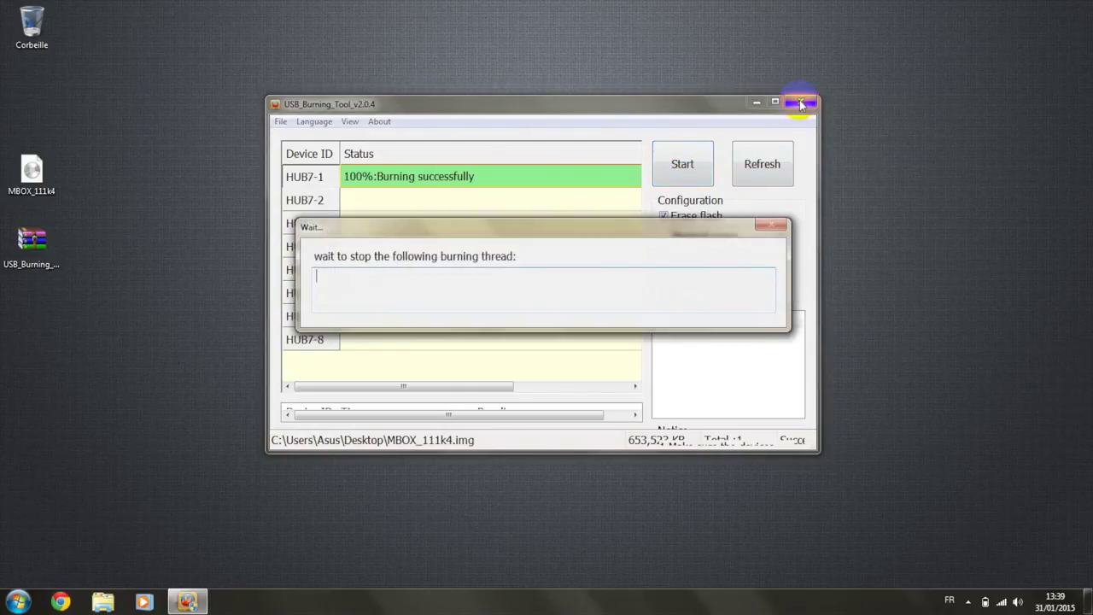
pyautogui.moveTo(378, 225); pyautogui.dragTo(722, 417)
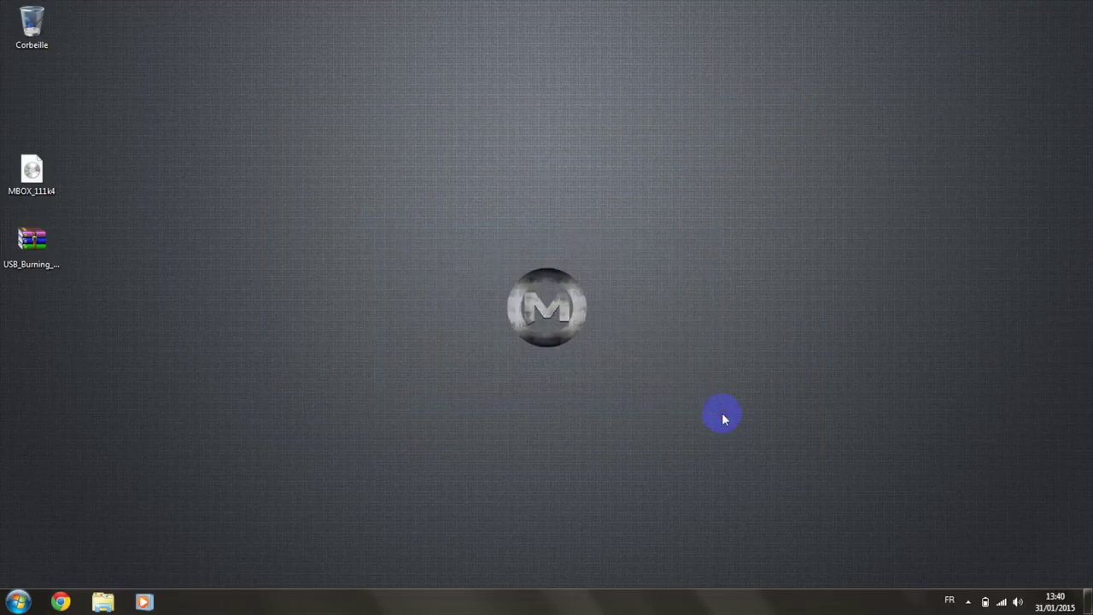